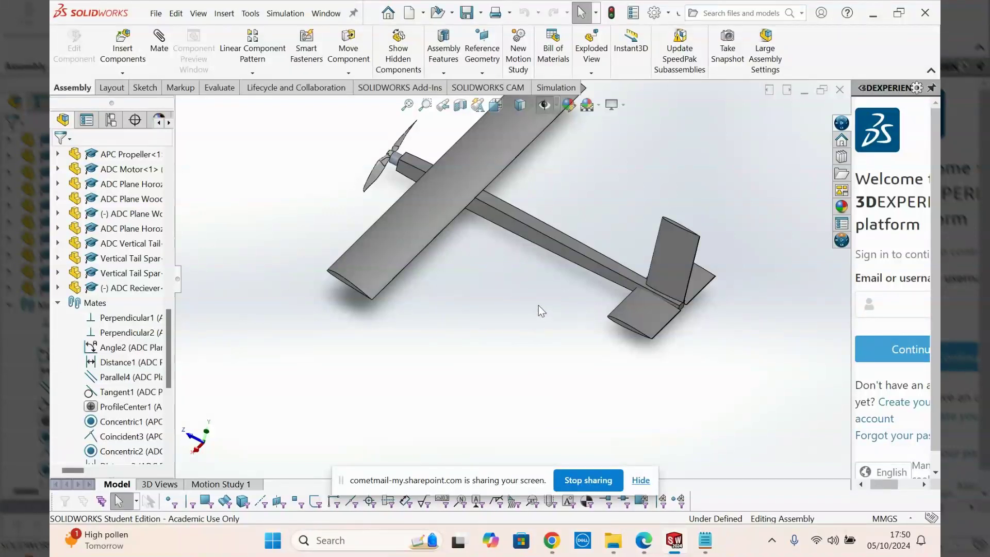
- Browse RC plane receiver reference images in Google Chrome
scroll(542, 311, "up", 2)
scroll(545, 208, "up", 2)
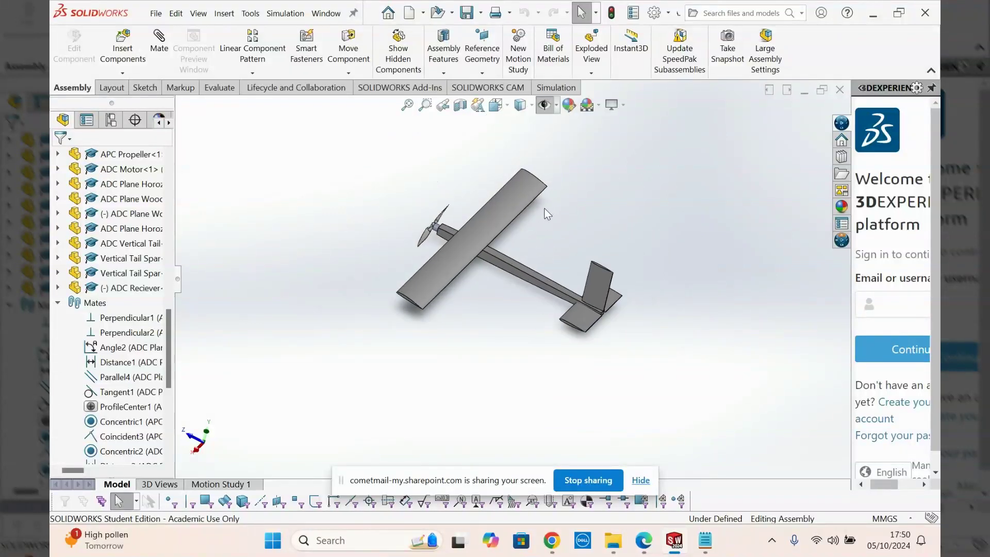
scroll(540, 212, "down", 2)
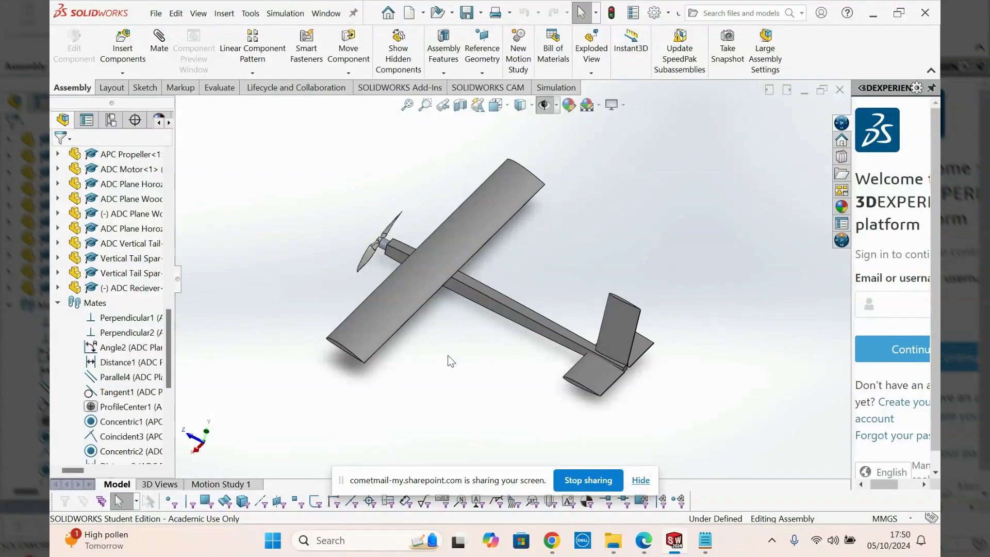
left_click(548, 542)
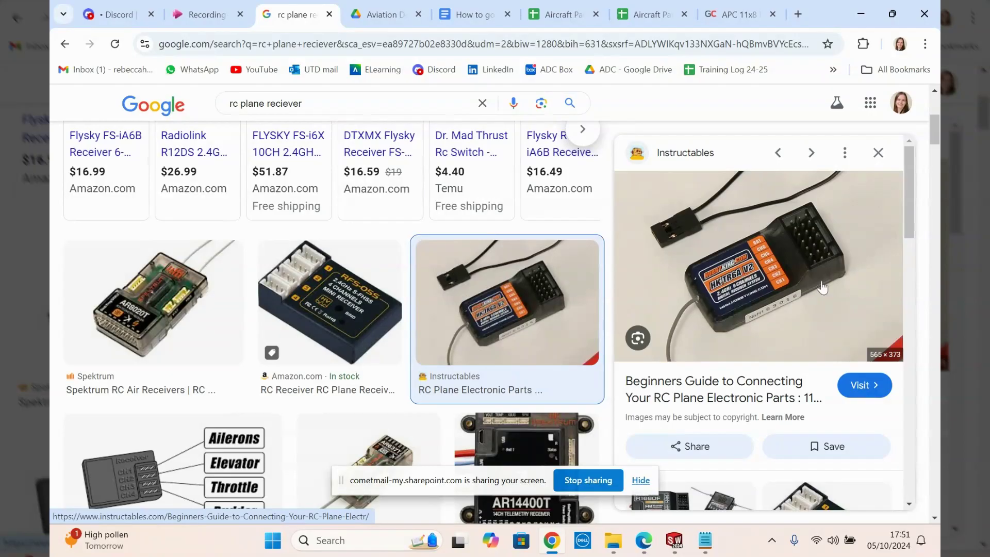
- Back in the ADC Reciever part, sketch a closed six-line stepped outline starting from the origin
mouse_move(674, 540)
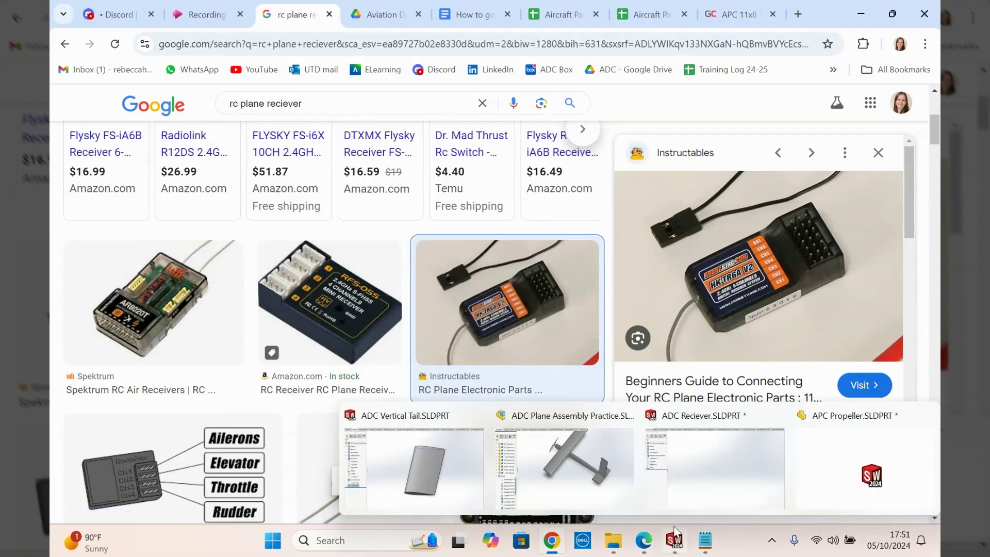
left_click(714, 491)
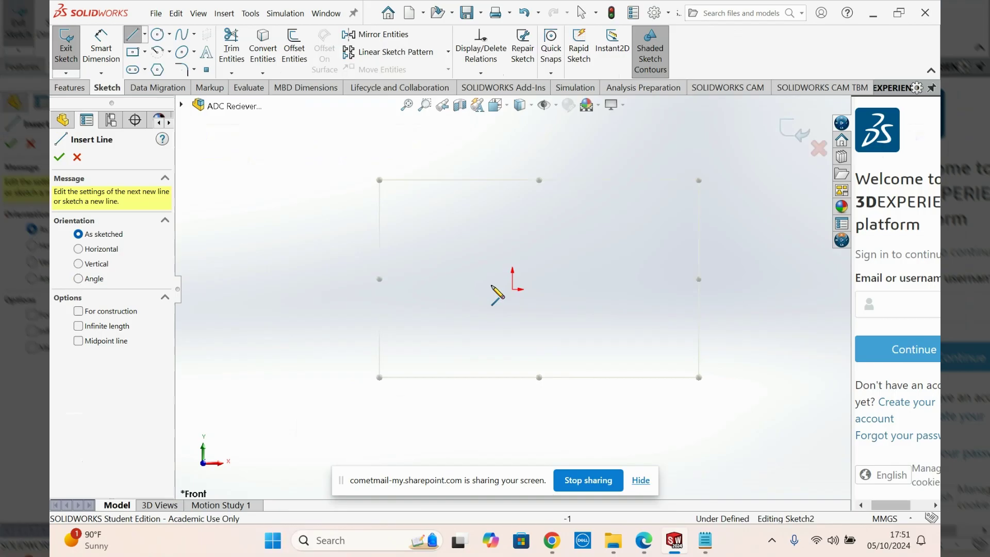
left_click(512, 289)
left_click(512, 244)
left_click(624, 244)
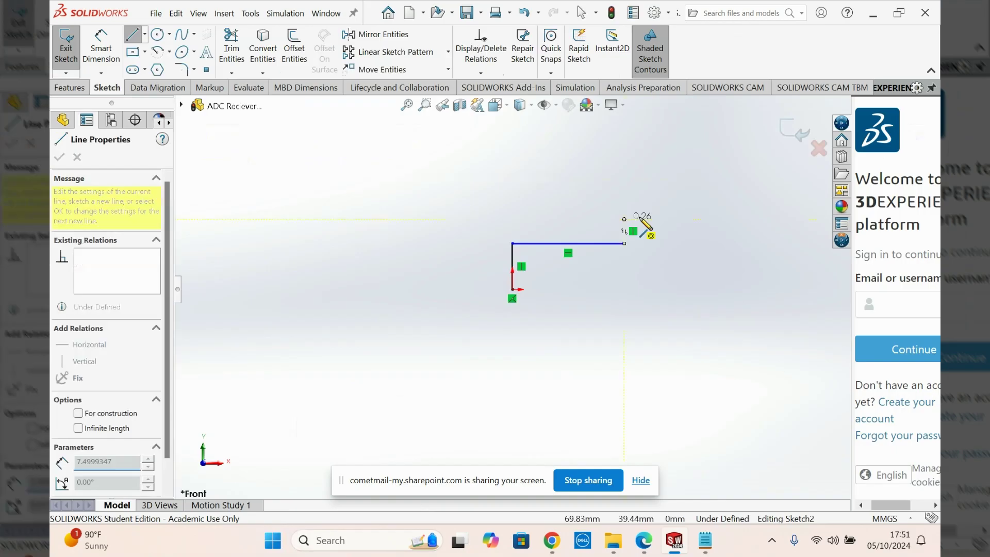
left_click(624, 219)
left_click(676, 220)
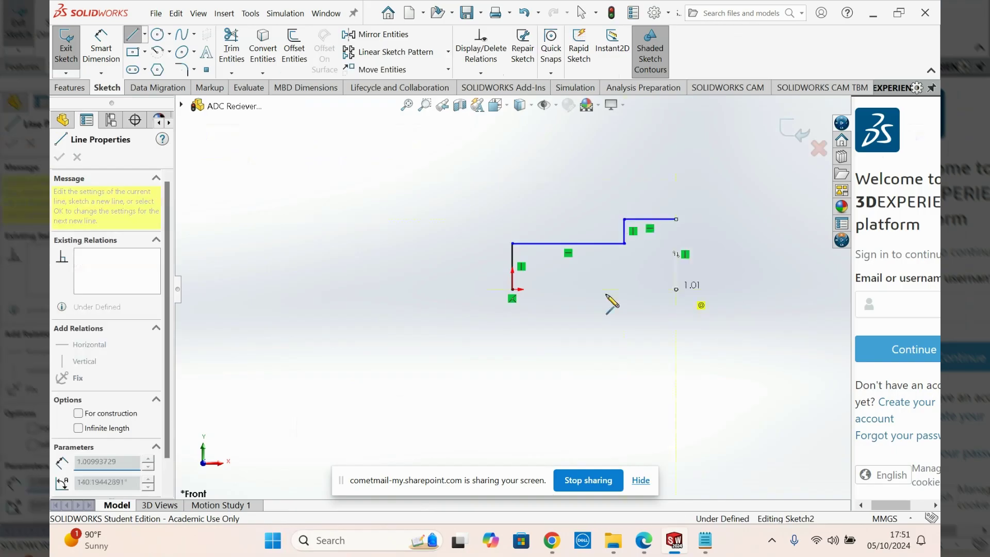
left_click(676, 289)
left_click(512, 288)
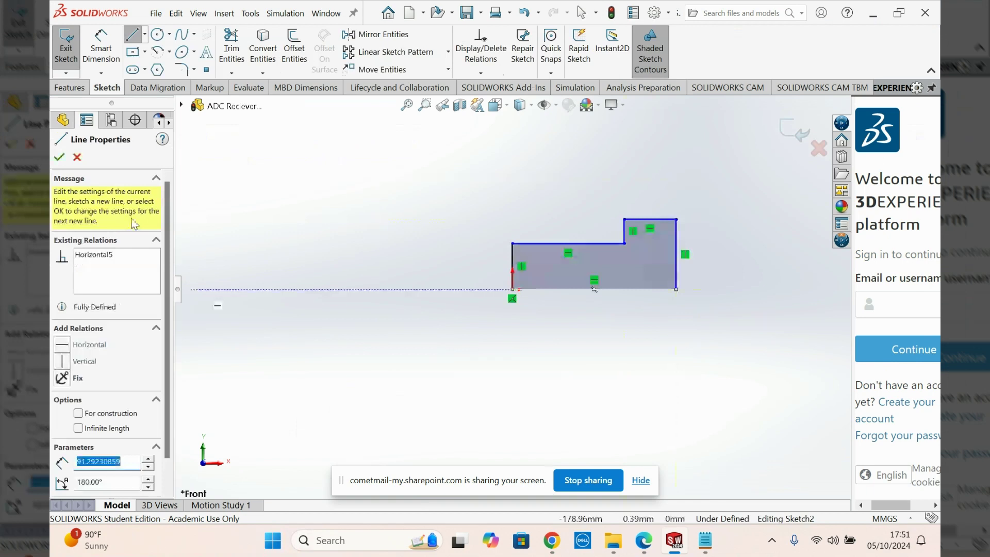
- Dimension the bottom edge to 30 mm and the lower top edge to 20 mm, making the extra dimension driven
key("d")
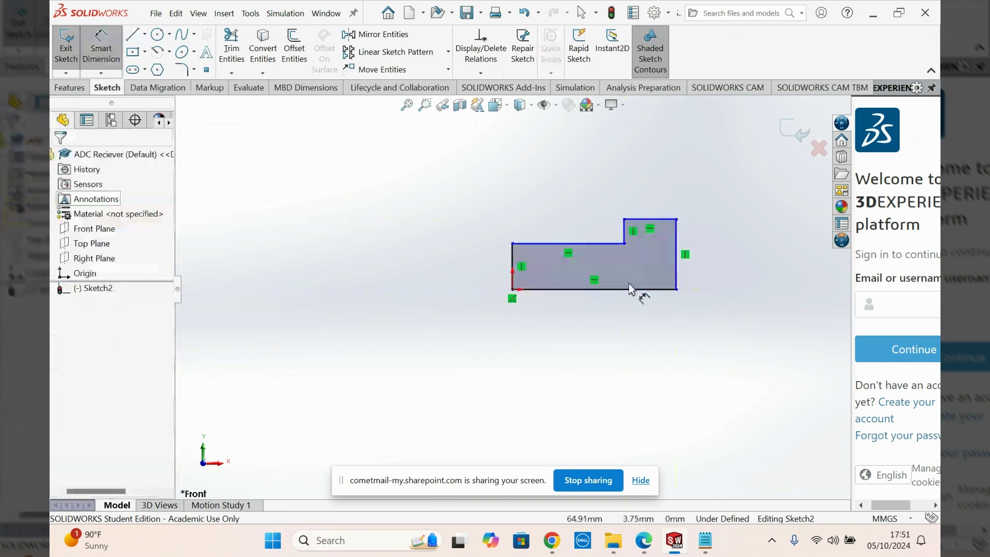
left_click(630, 285)
left_click(608, 330)
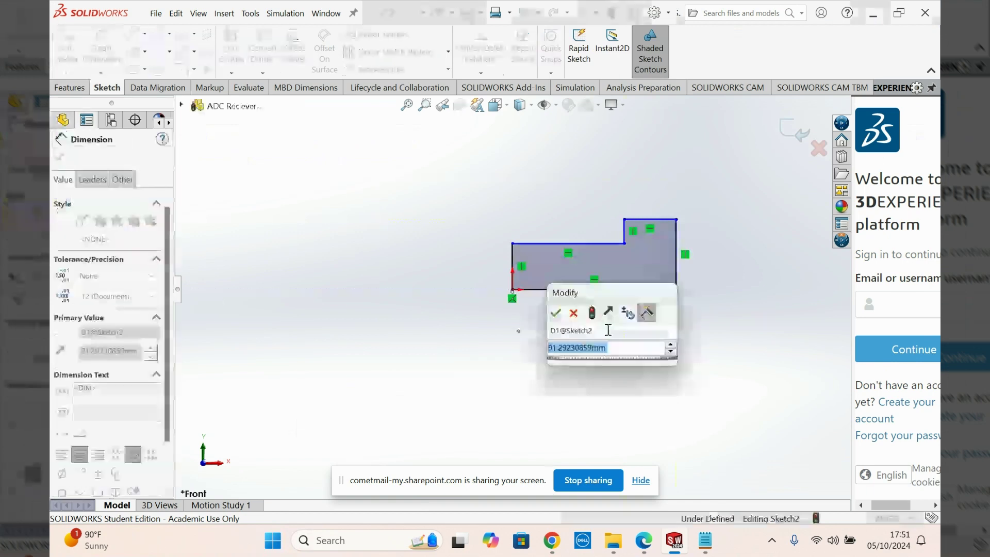
type("30")
key("Return")
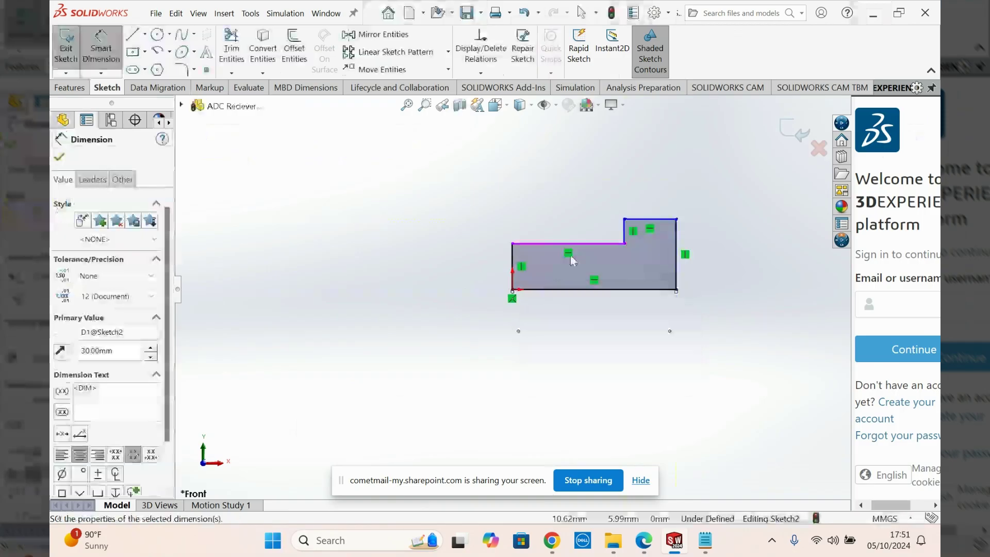
left_click(571, 261)
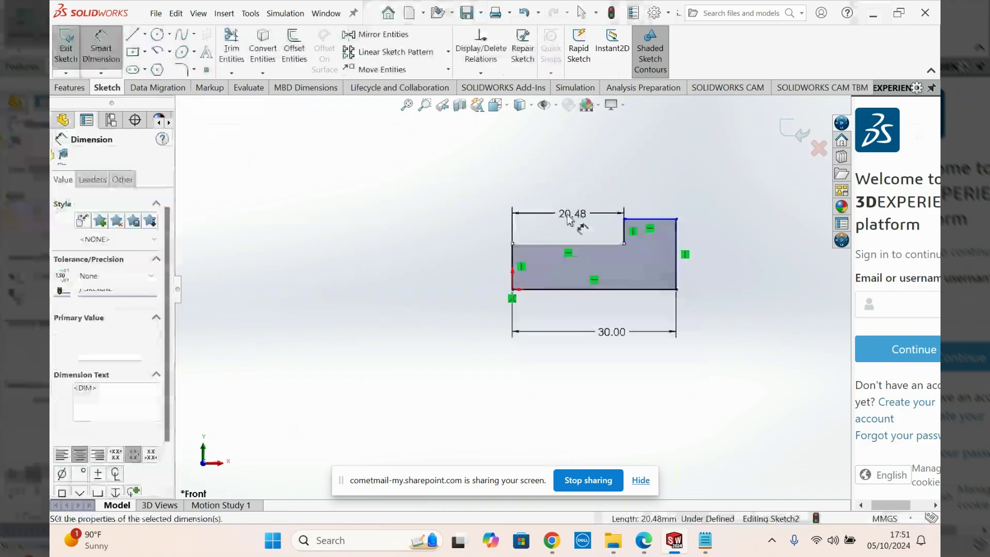
left_click(569, 219)
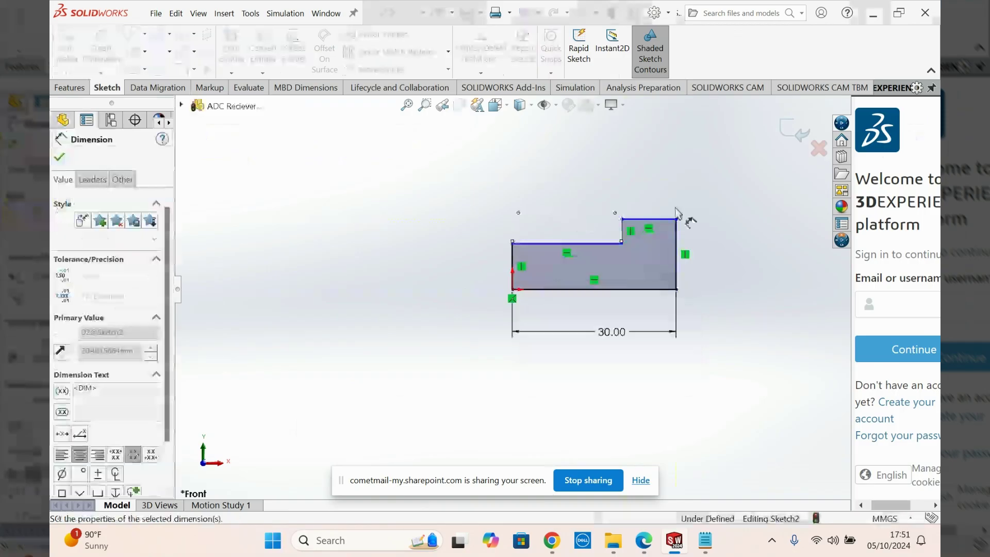
left_click(670, 194)
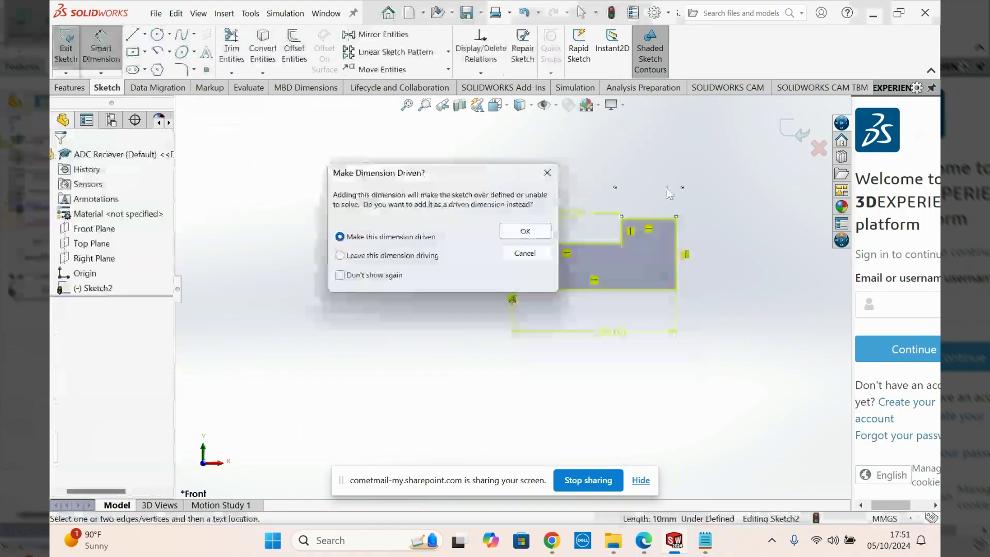
left_click(525, 231)
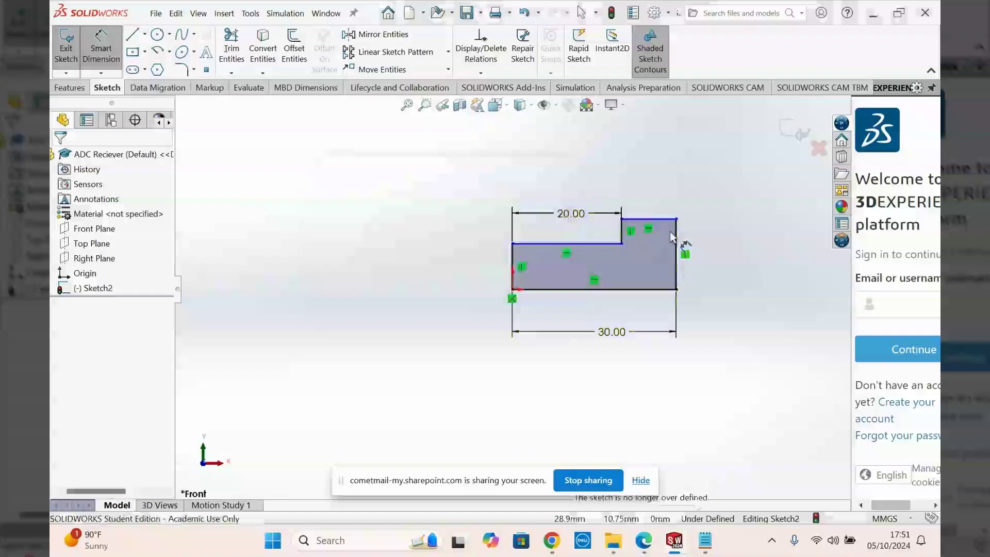
- Dimension the right edge height to 13 mm and the left edge to 8 mm, fully defining the sketch
left_click(675, 239)
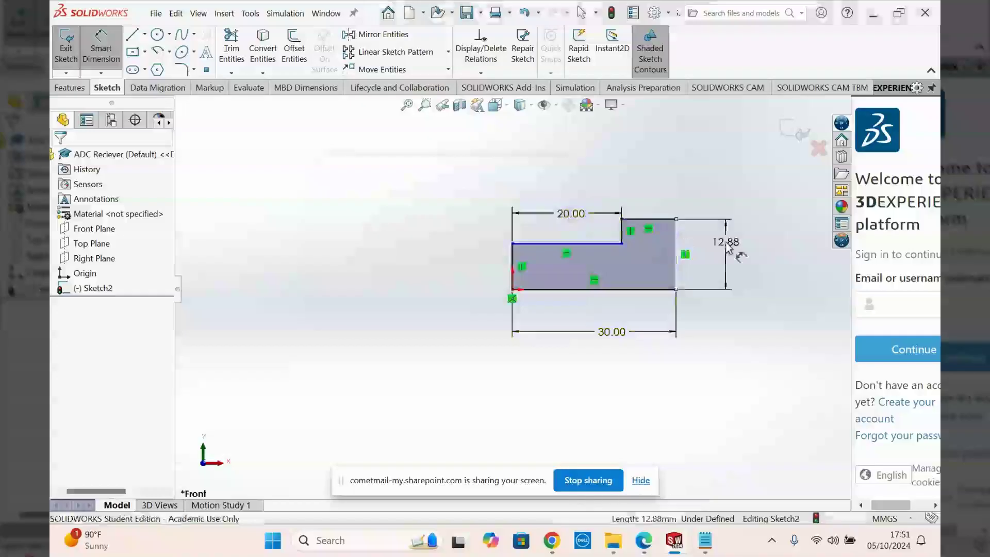
left_click(728, 248)
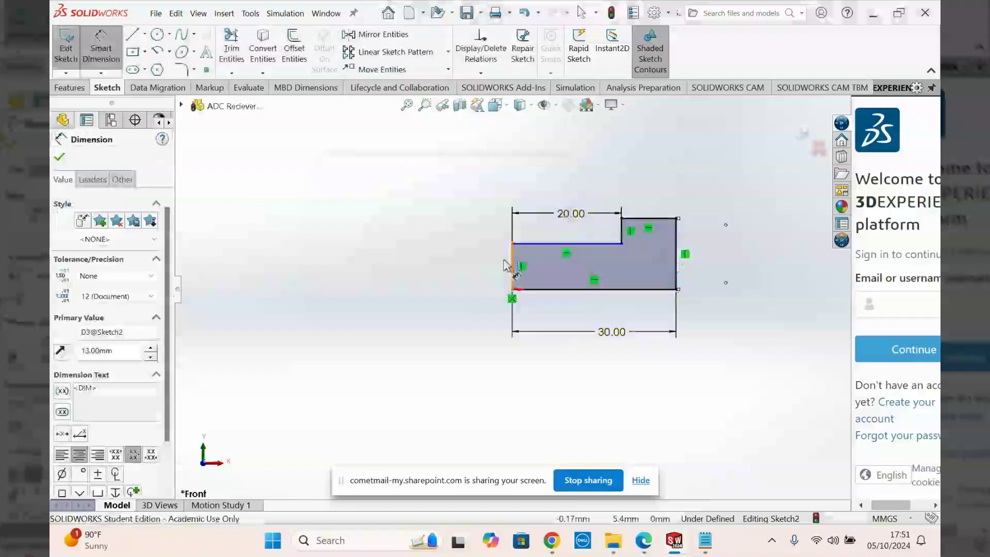
left_click(506, 265)
left_click(490, 284)
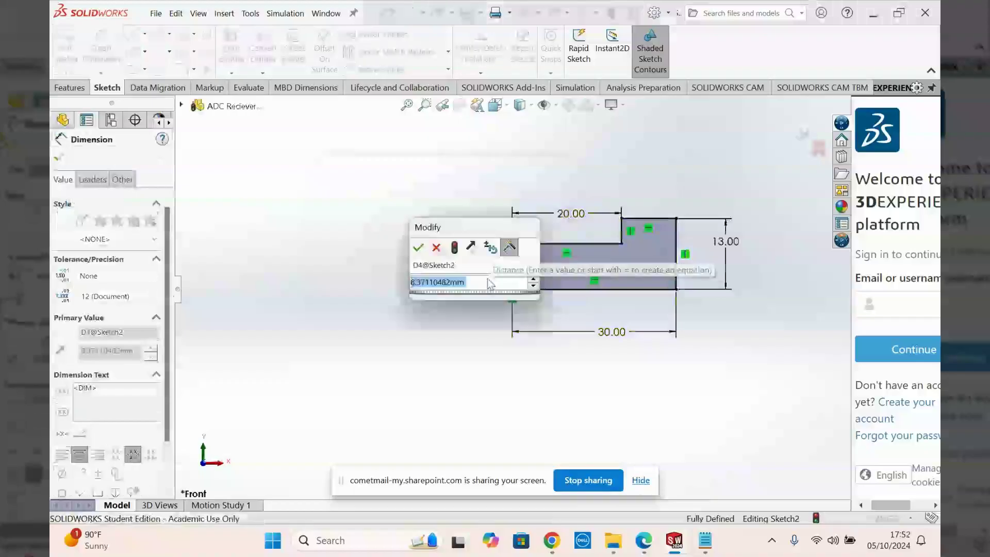
key("Return")
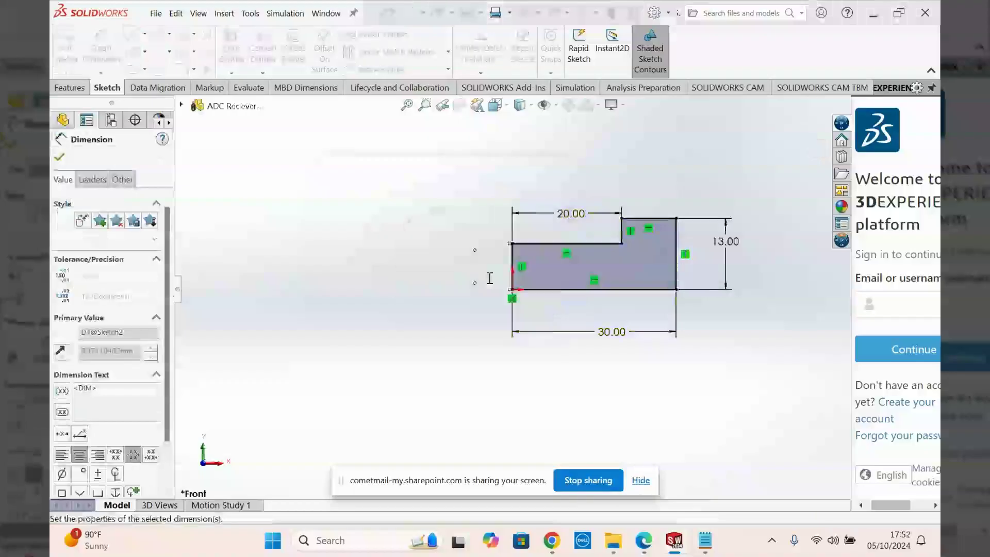
left_click(404, 339)
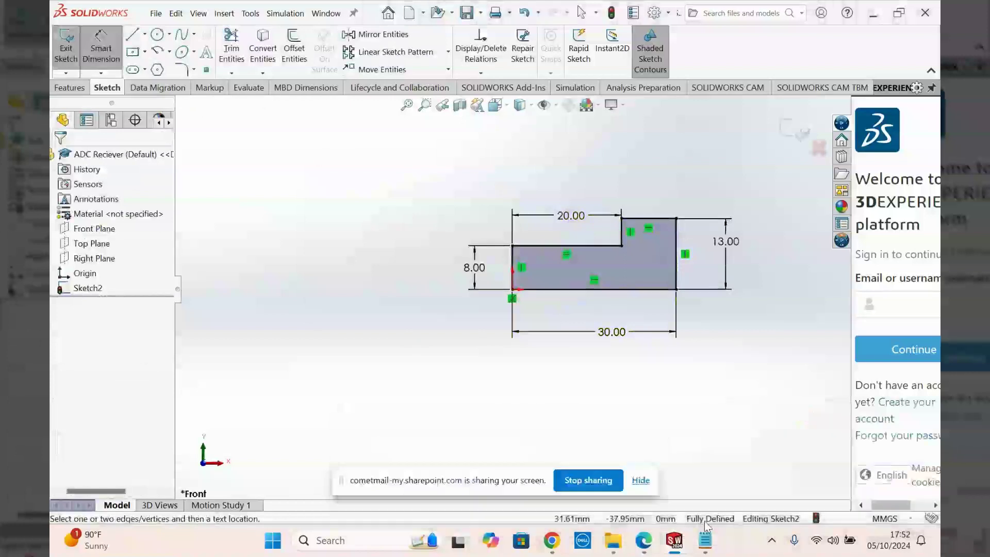
left_click(95, 58)
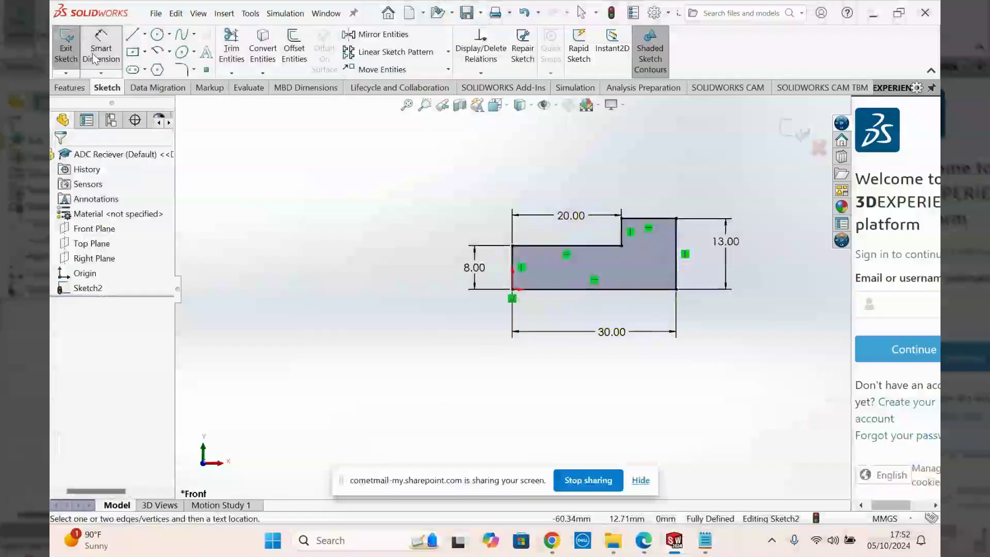
- Extrude the stepped sketch 18 mm into a solid block
left_click(71, 87)
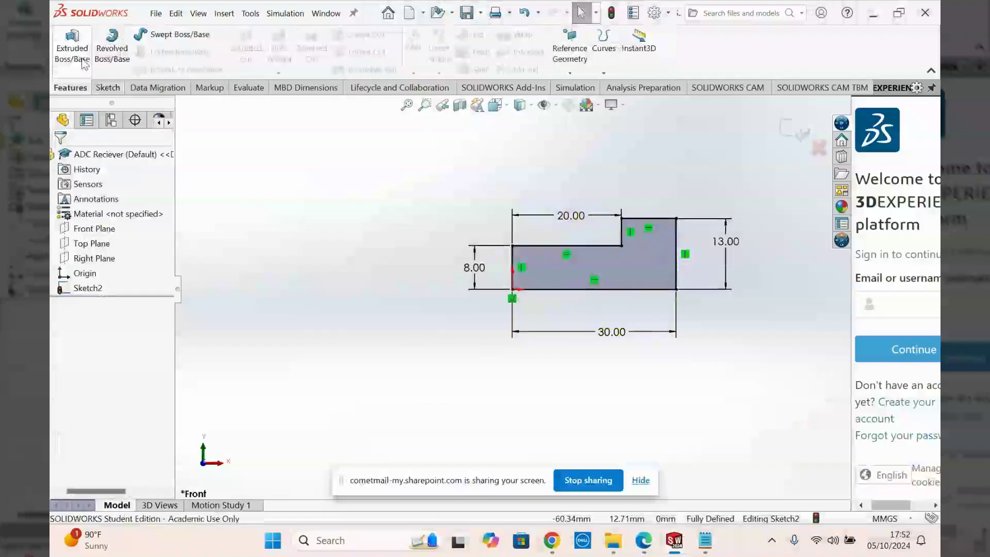
left_click(83, 61)
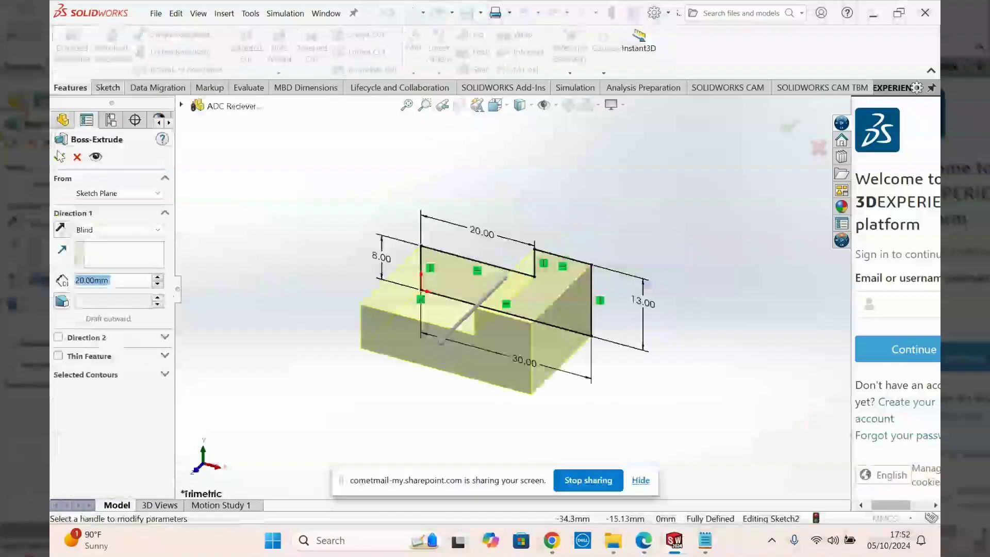
type("18")
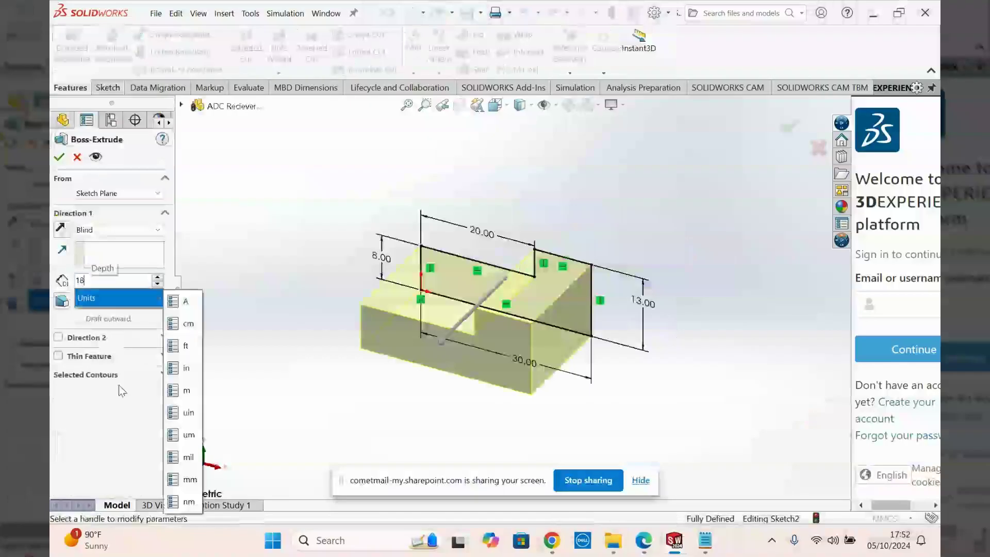
left_click(60, 157)
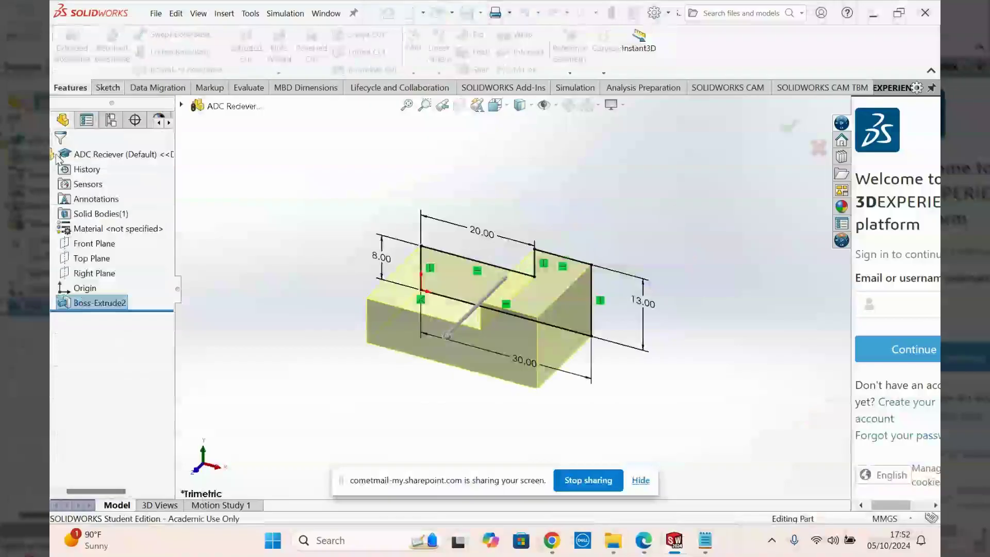
mouse_move(315, 325)
middle_mouse_down()
mouse_move(324, 332)
mouse_move(422, 269)
mouse_move(257, 77)
mouse_move(201, 236)
mouse_move(136, 170)
mouse_move(223, 225)
mouse_move(422, 51)
middle_mouse_up()
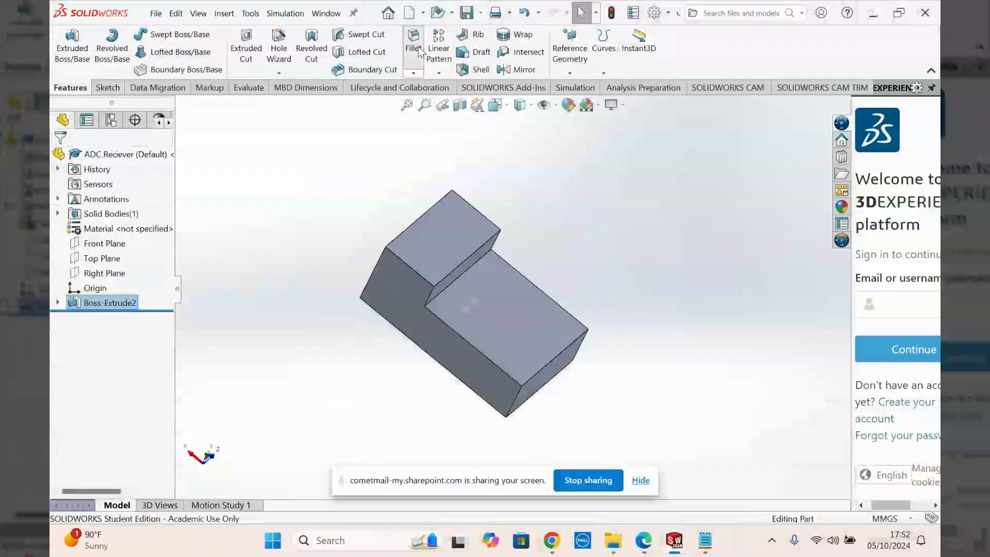
- Select all six faces of the receiver block for a 1.00 mm radius fillet
left_click(414, 44)
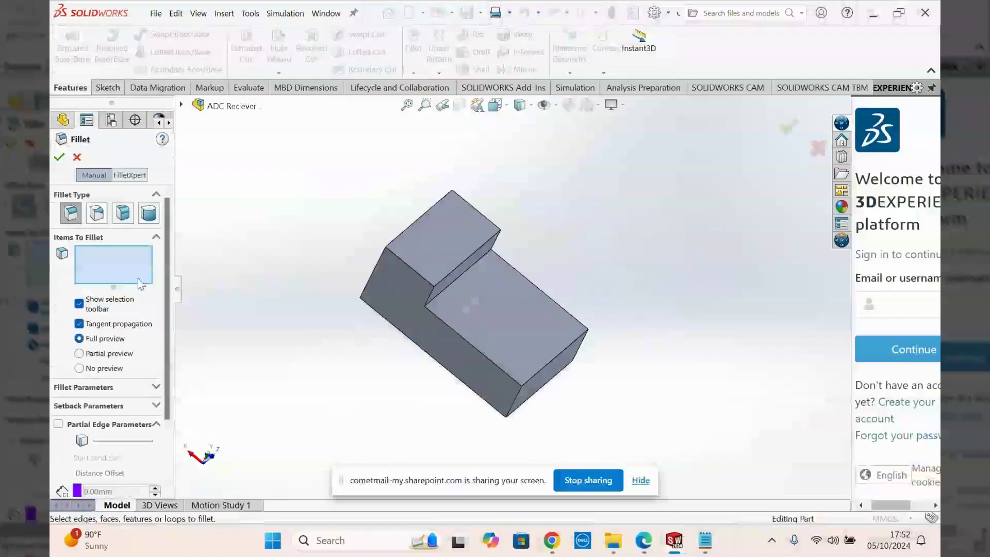
left_click(408, 323)
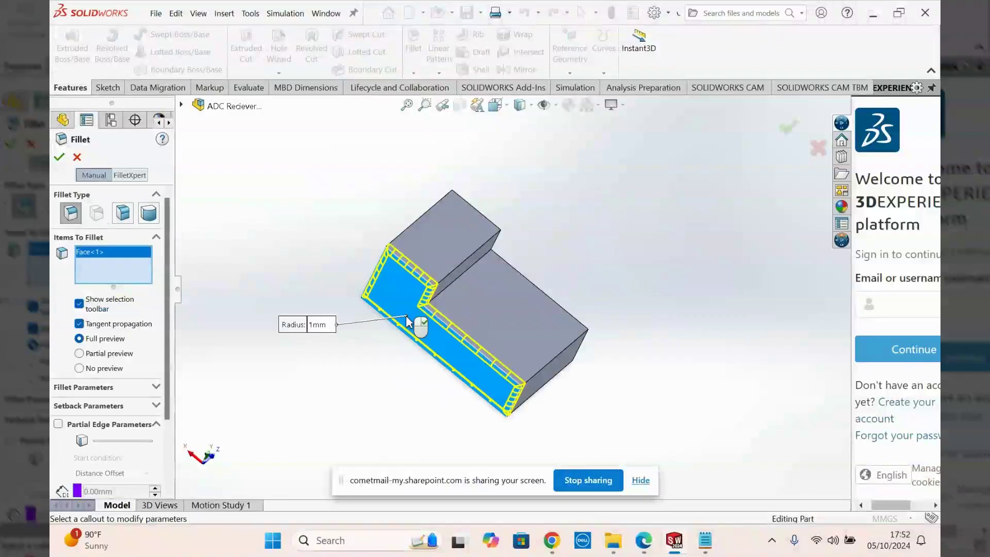
left_click(407, 322)
middle_click_drag(408, 322, 518, 372)
left_click(521, 281)
left_click(527, 308)
left_click(467, 366)
left_click(509, 345)
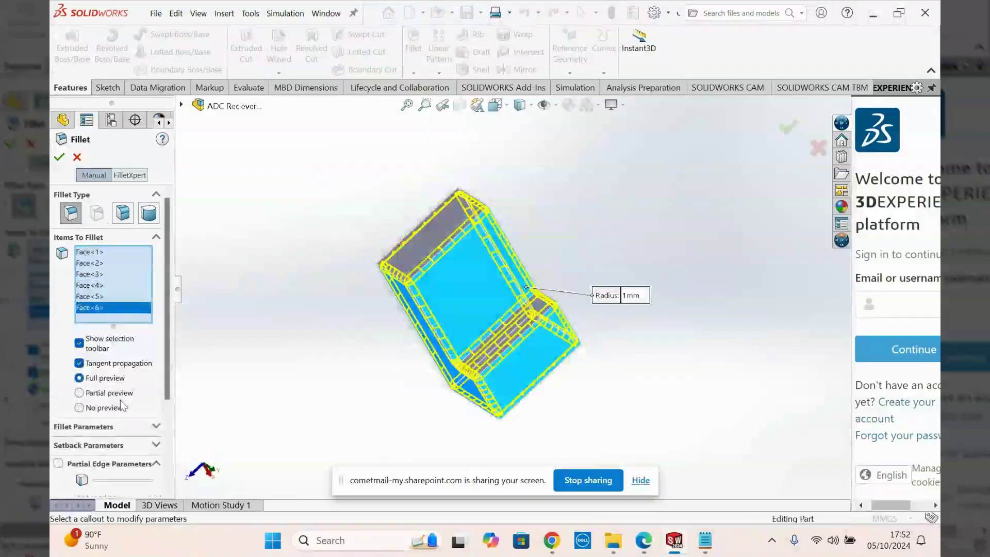
scroll(165, 392, "down", 5)
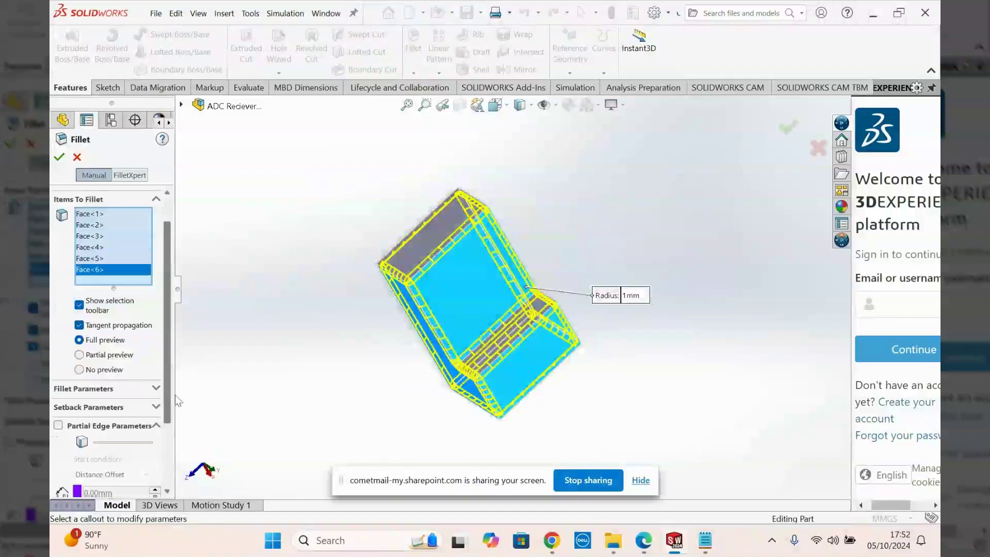
scroll(162, 355, "up", 5)
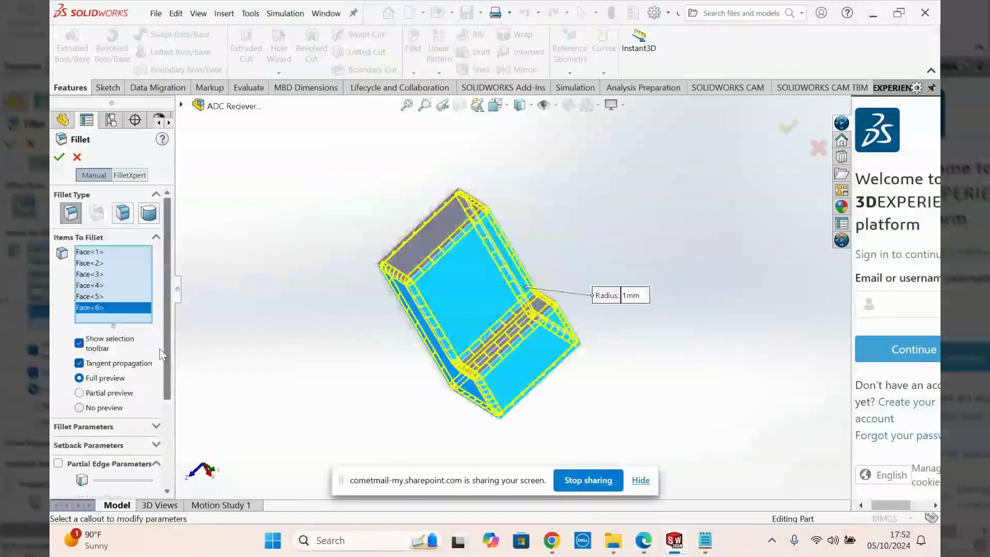
left_click(156, 428)
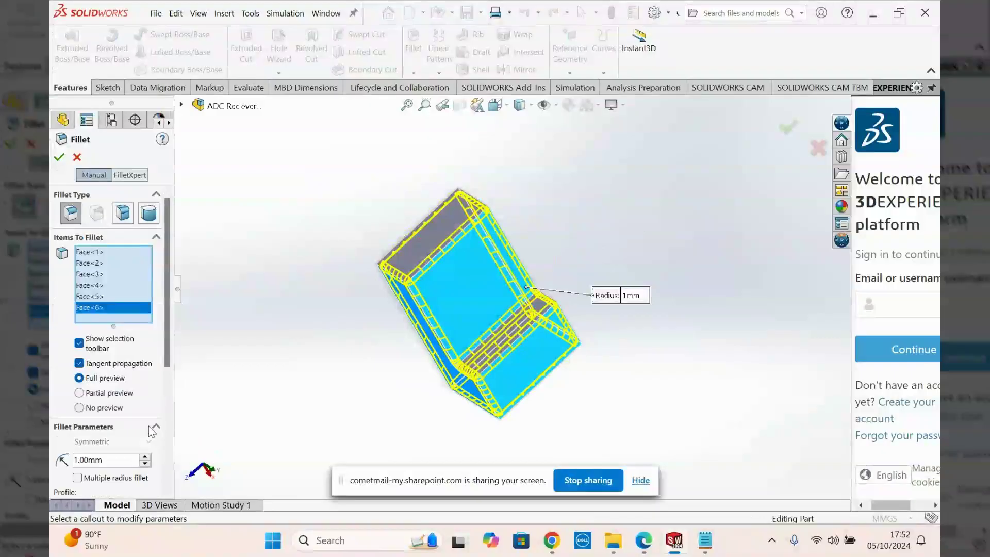
key("Tab")
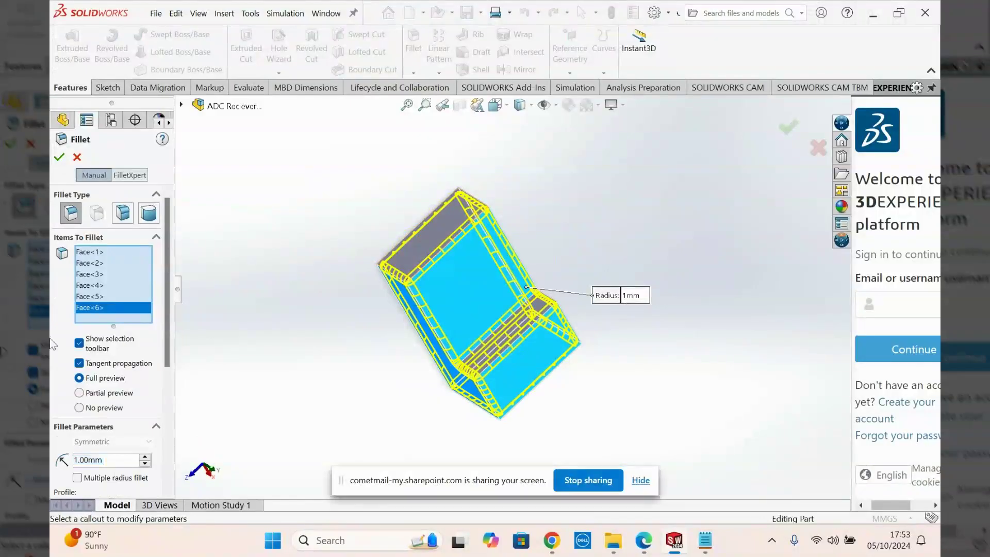
left_click(58, 157)
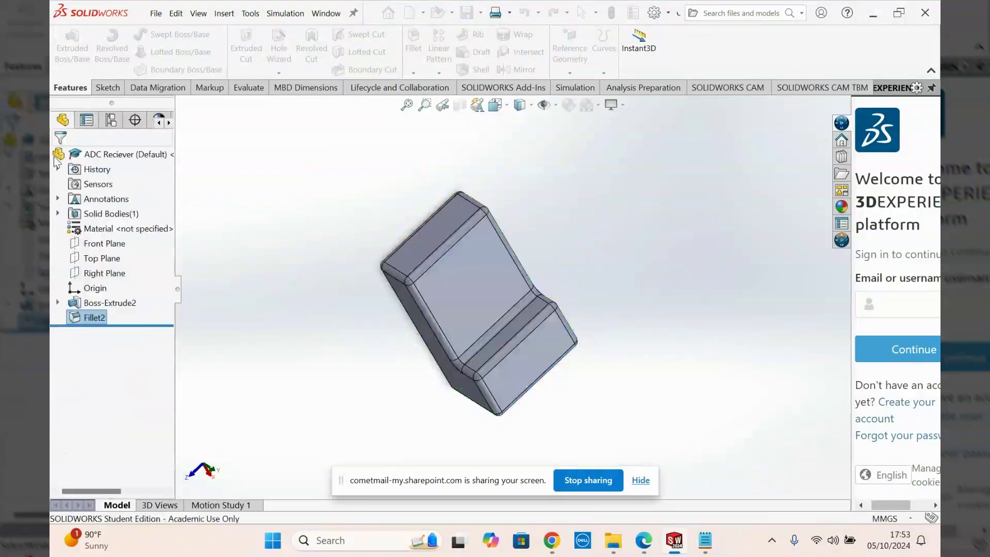
middle_click_drag(319, 356, 450, 387)
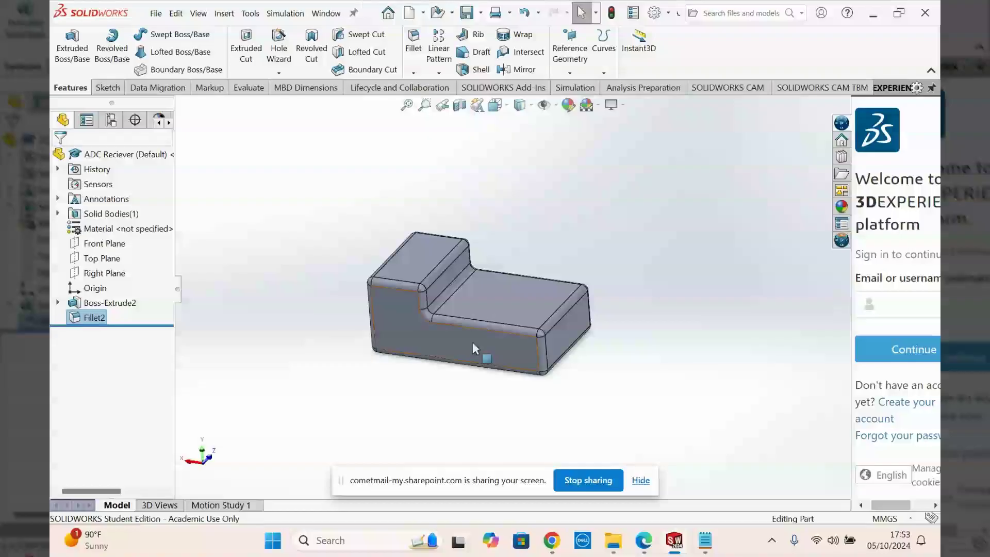
left_click(558, 543)
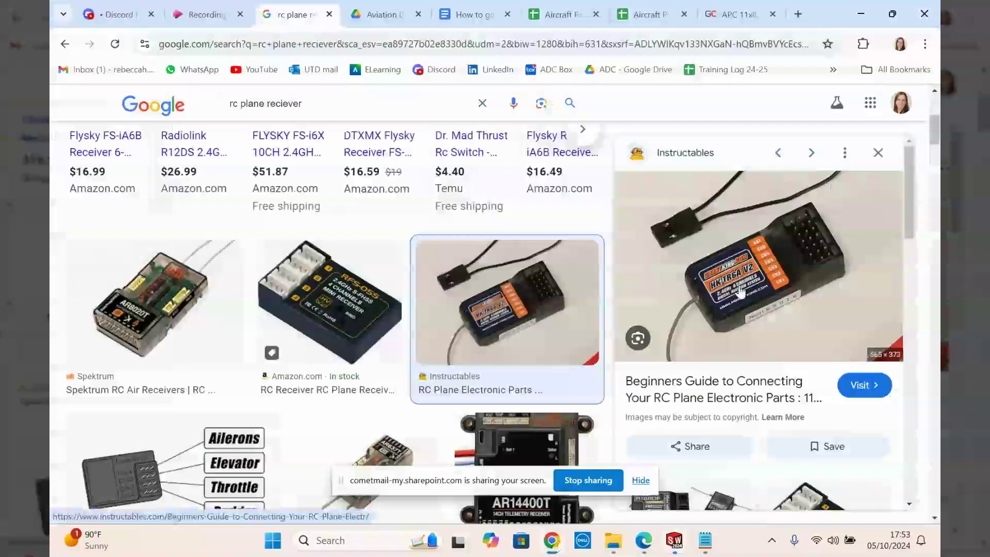
mouse_move(675, 540)
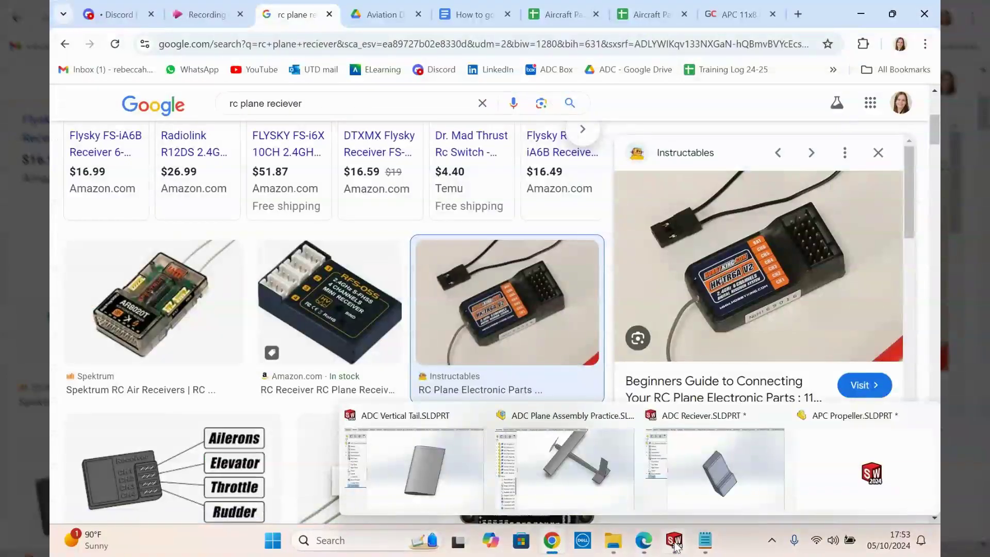
mouse_move(703, 479)
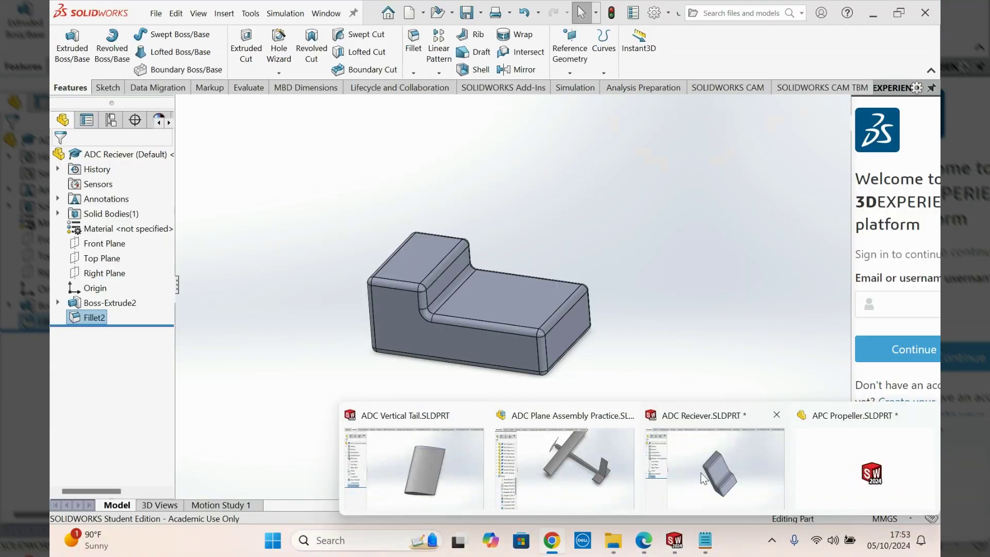
- Override the receiver part's mass to 5 grams in Mass Properties
left_click(703, 480)
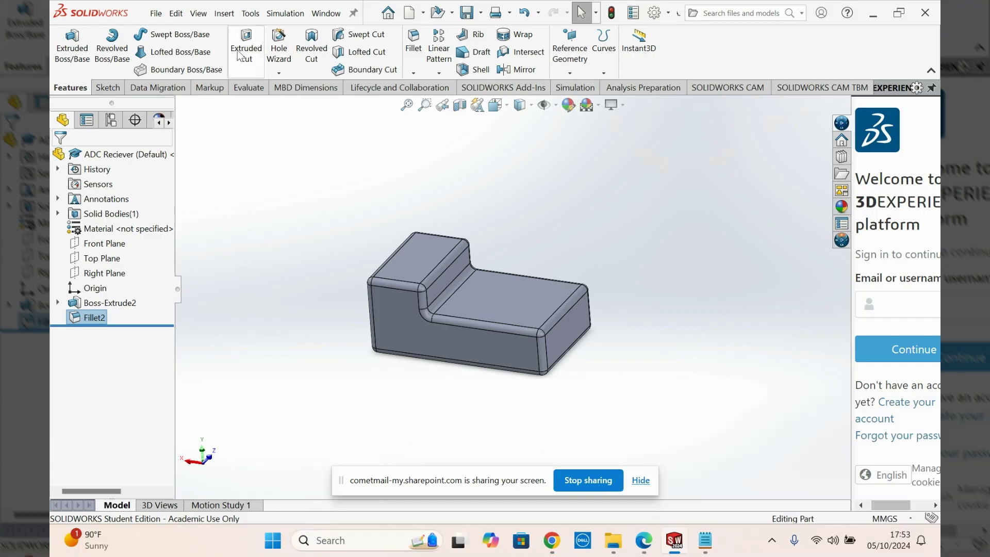
left_click(249, 88)
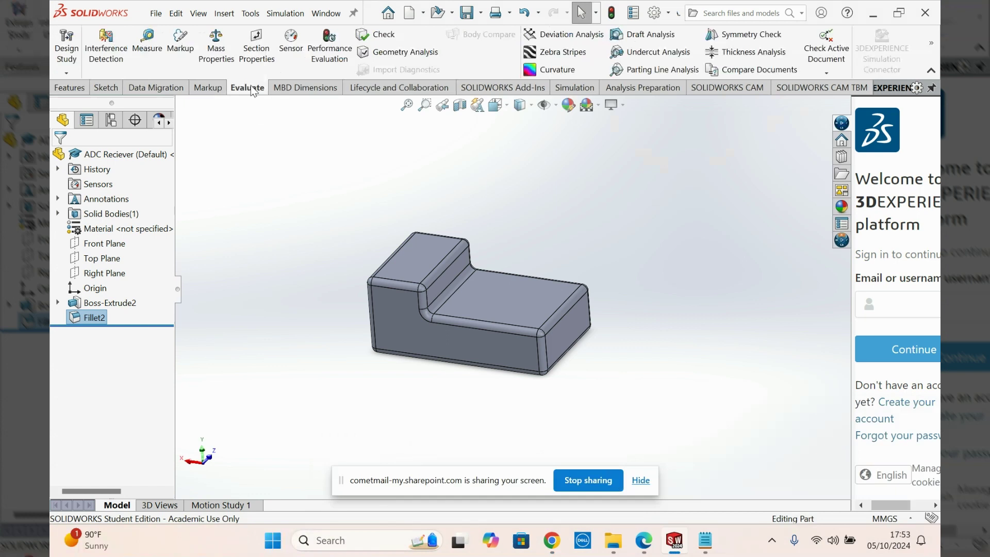
left_click(216, 48)
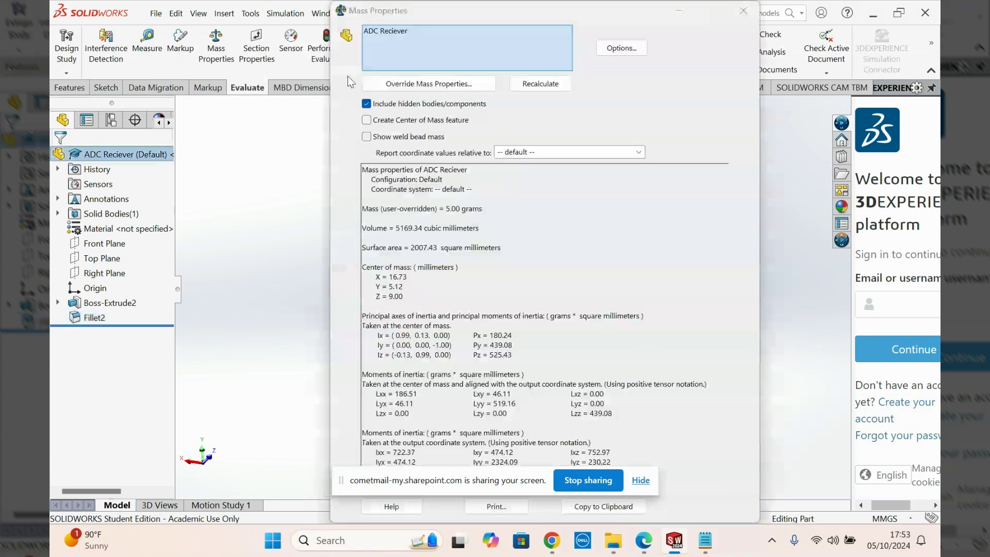
left_click(409, 84)
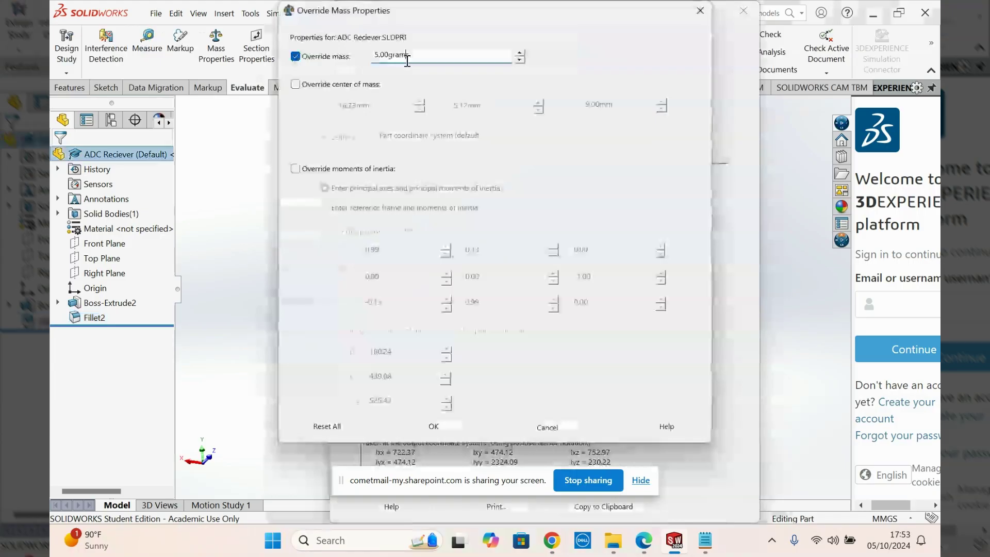
left_click_drag(408, 60, 345, 56)
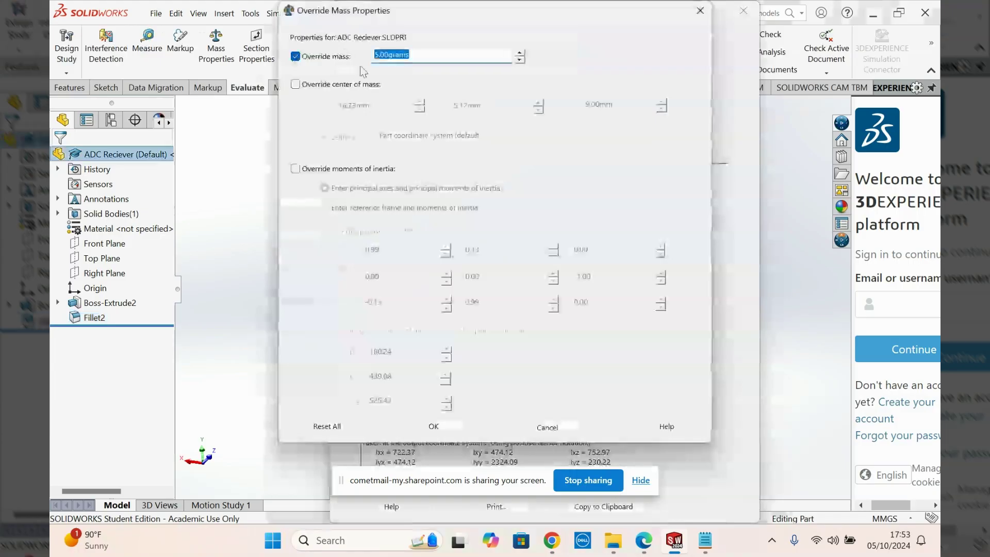
type("5")
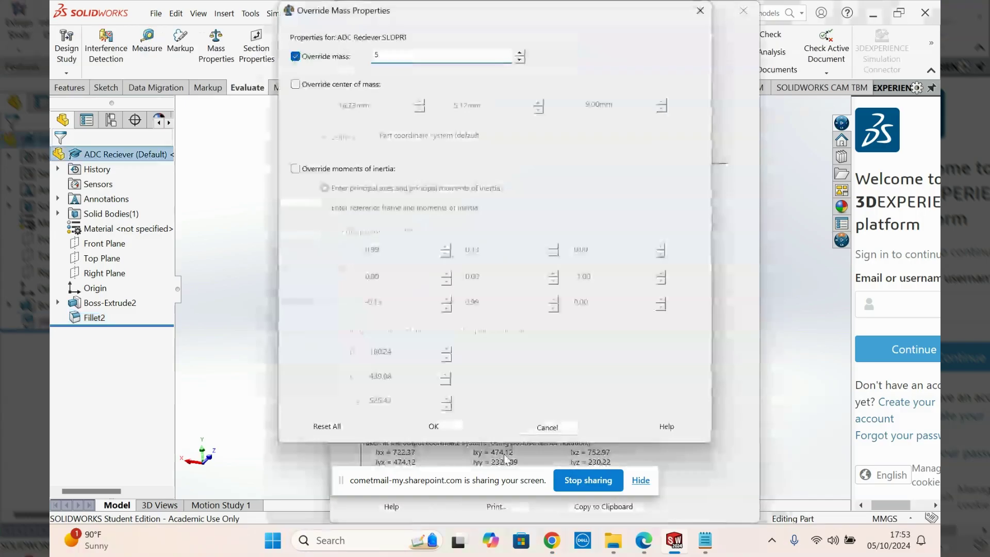
left_click(441, 424)
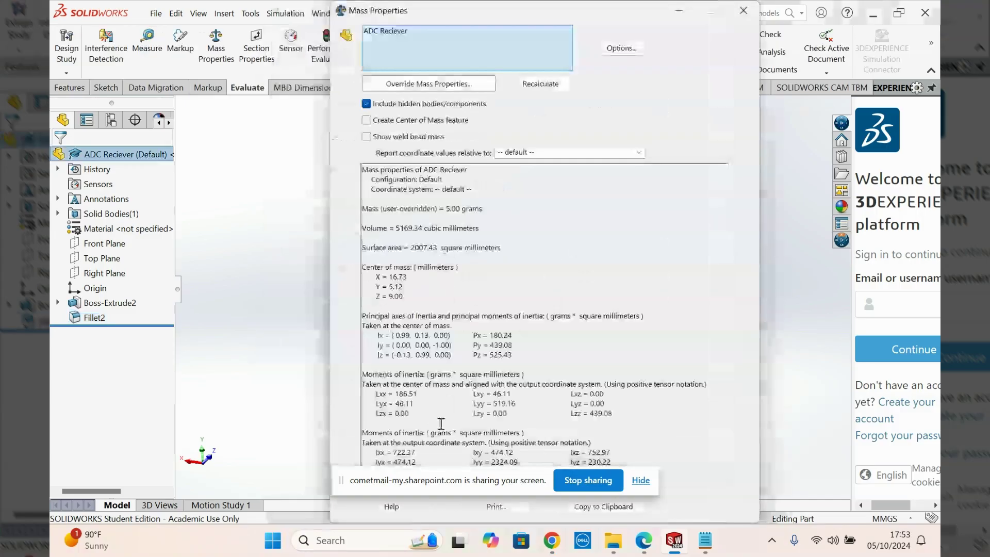
- Check the 5.00 g overridden mass in the results and close the Mass Properties window
double_click(453, 208)
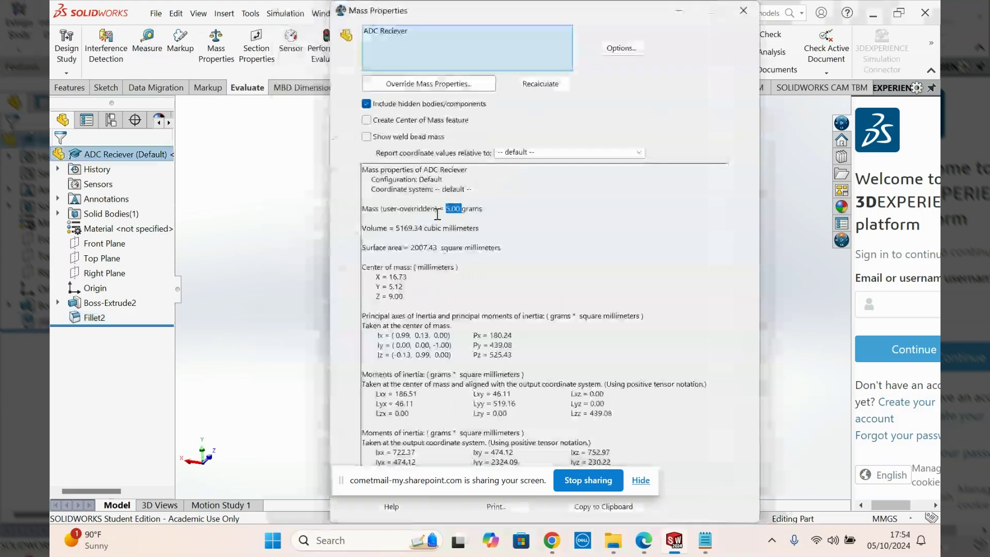
key("End")
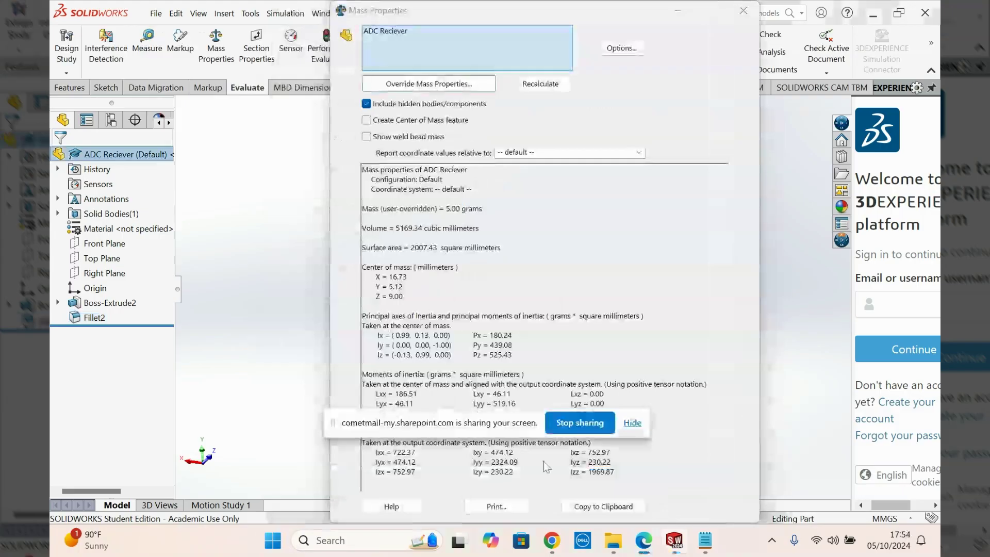
left_click(396, 510)
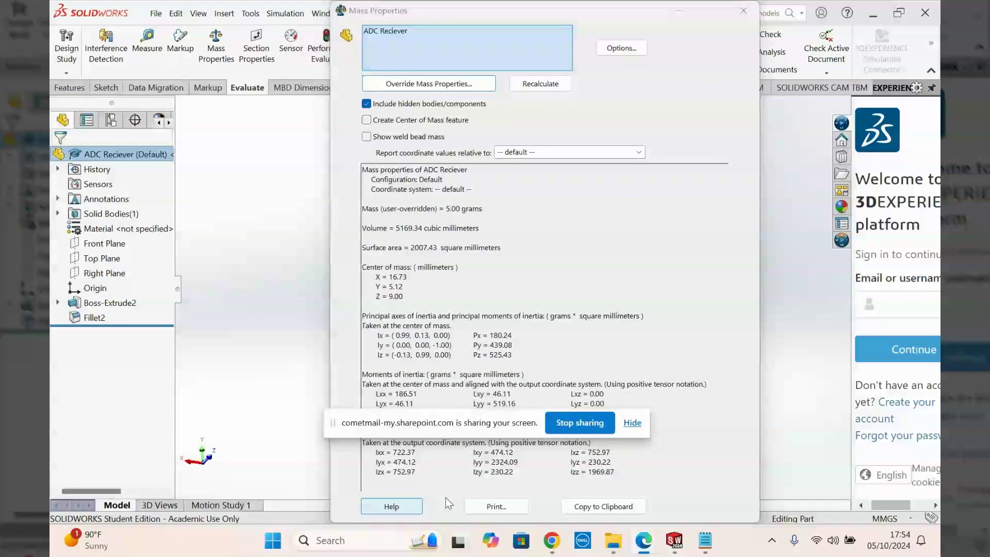
left_click(743, 11)
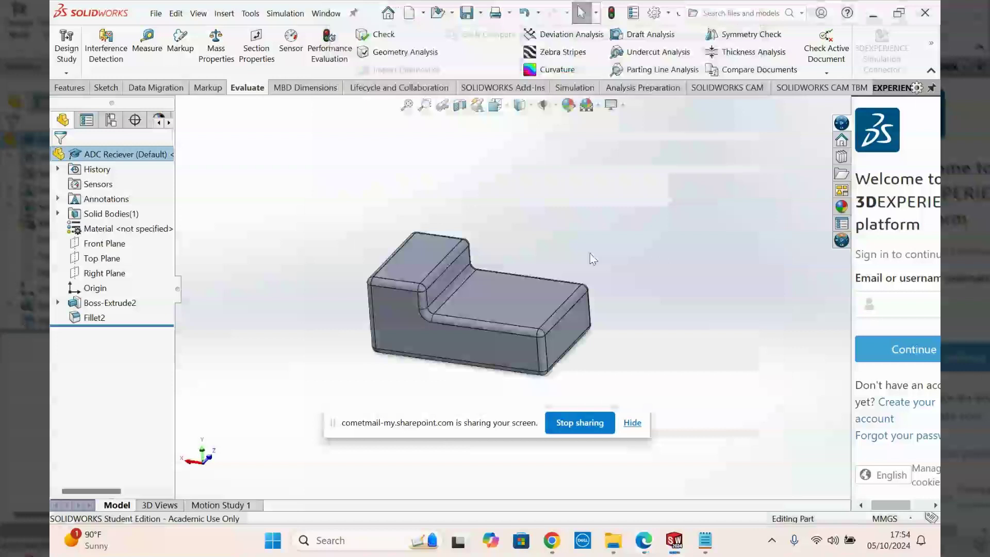
- Orbit the receiver block to view it from above, then bring up the ADC Plane Assembly Practice assembly
middle_click_drag(593, 259, 461, 302)
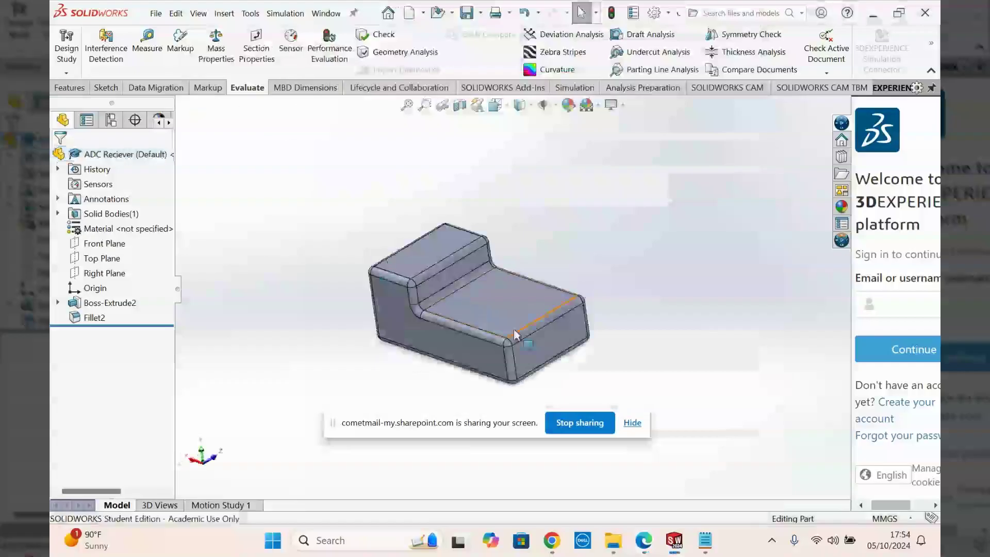
mouse_move(673, 545)
left_click(606, 502)
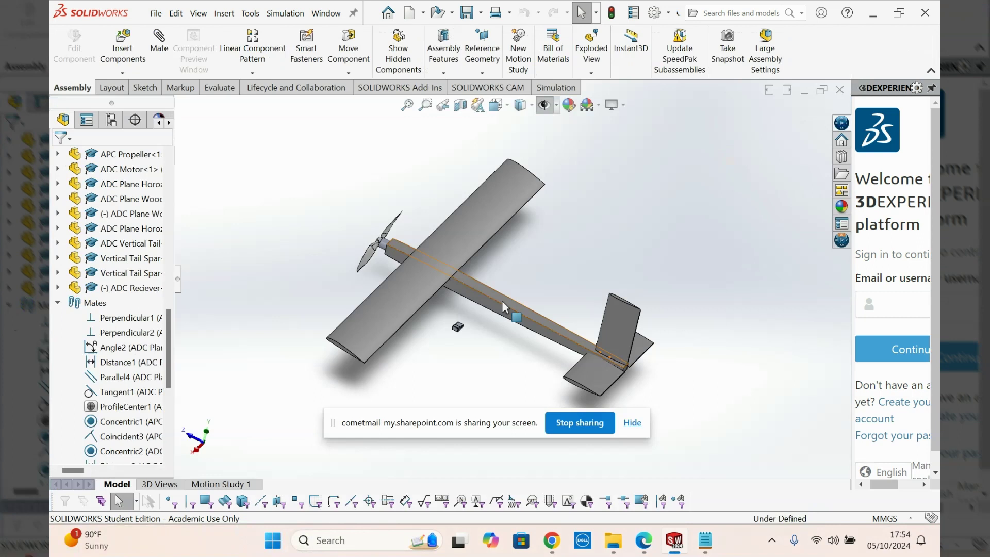
left_click_drag(503, 301, 531, 311)
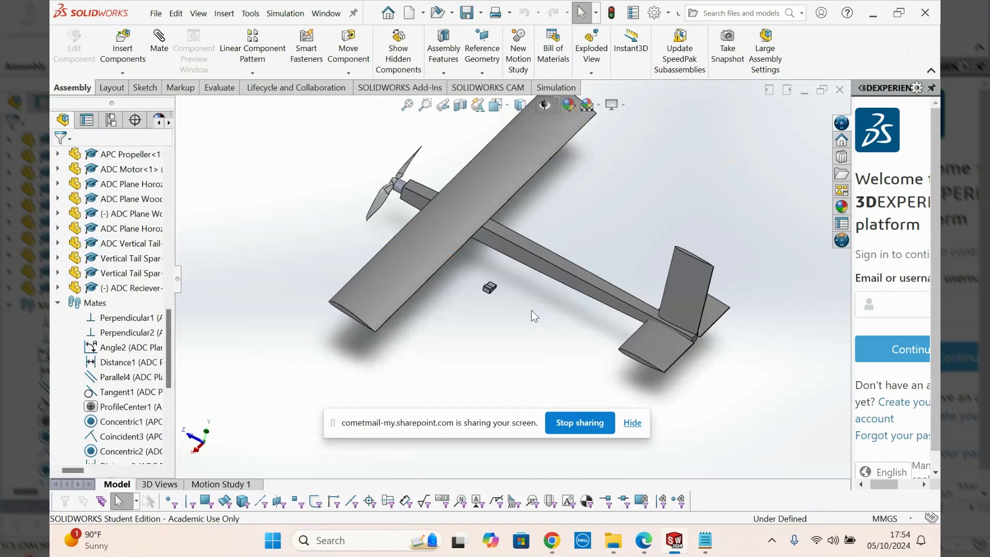
mouse_move(645, 547)
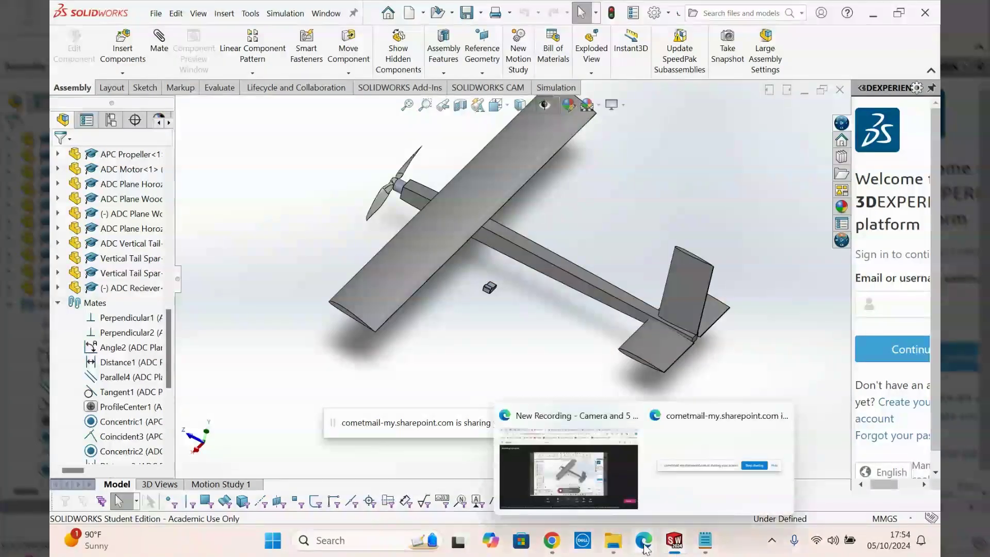